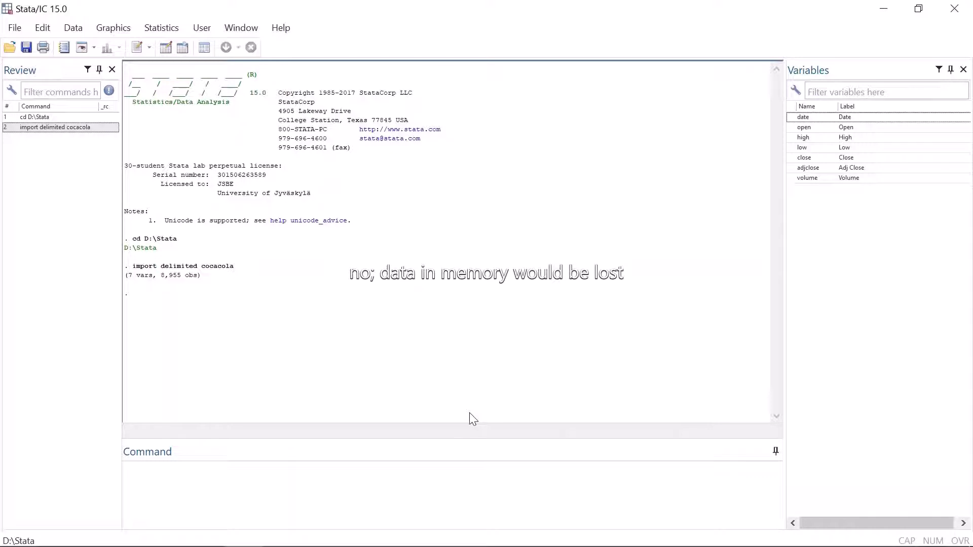
# Try import delimited sp500, which refuses to overwrite the cocacola data, then clear memory.
pyautogui.write('im')
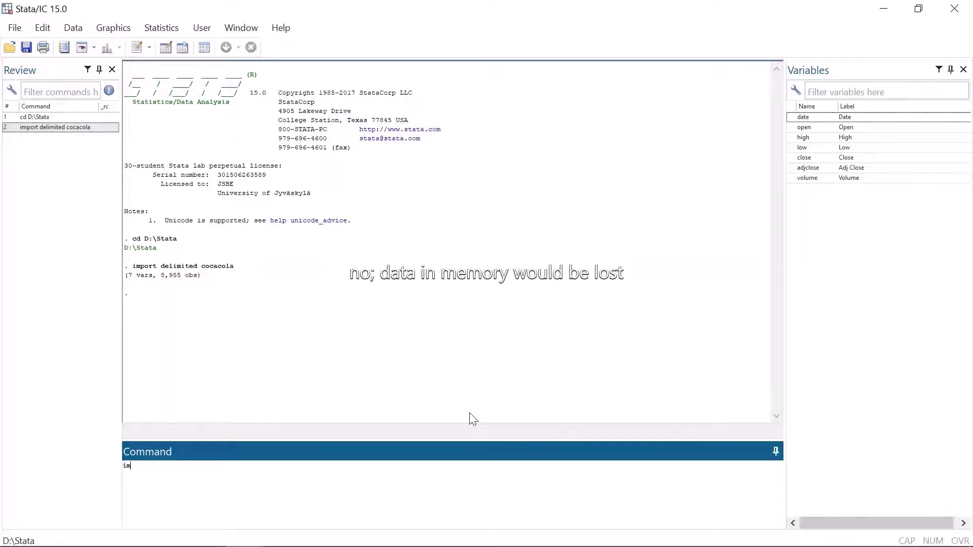
pyautogui.write('port delimited sp500')
pyautogui.press('Return')
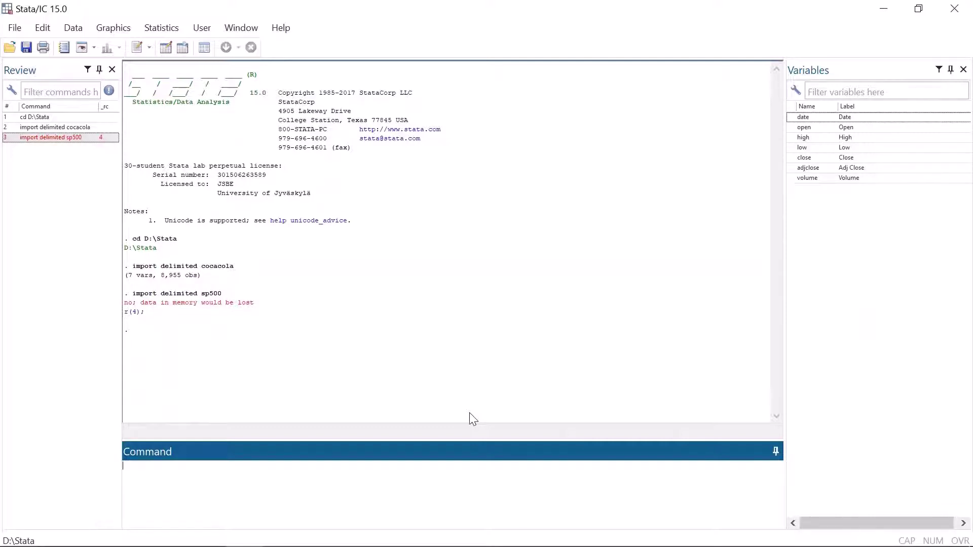
pyautogui.write('clear')
pyautogui.press('Return')
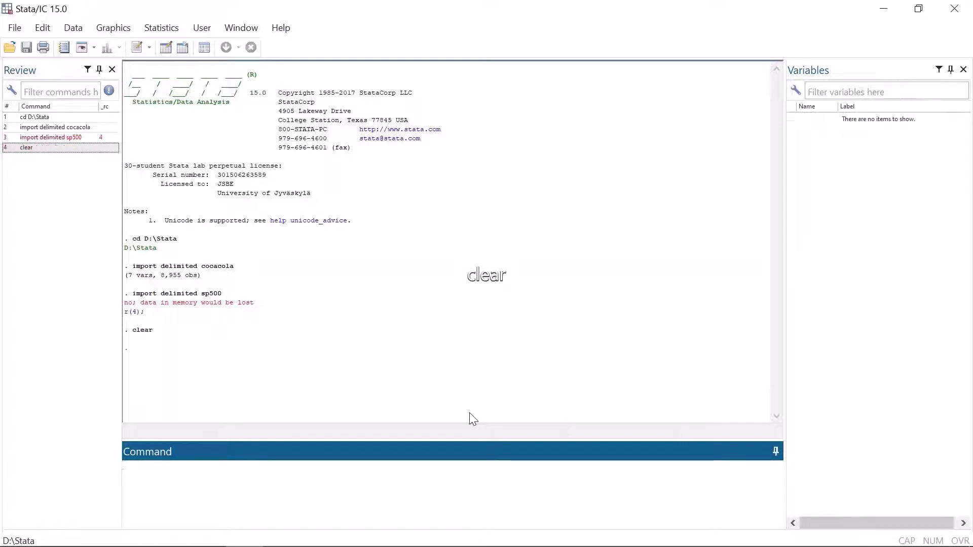
# Confirm memory is empty with browse, then rerun import delimited sp500 (7 variables, 1,108 observations).
pyautogui.write('browse')
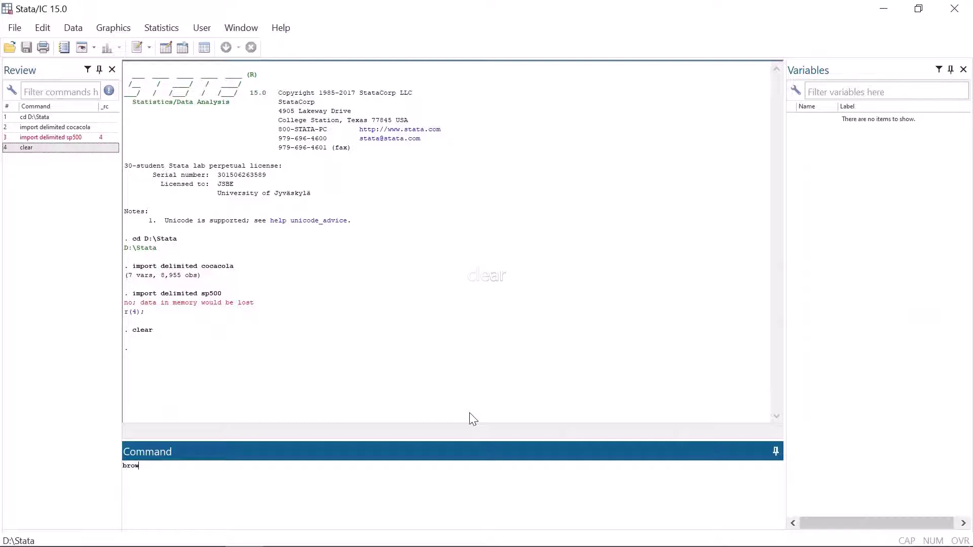
pyautogui.press('Return')
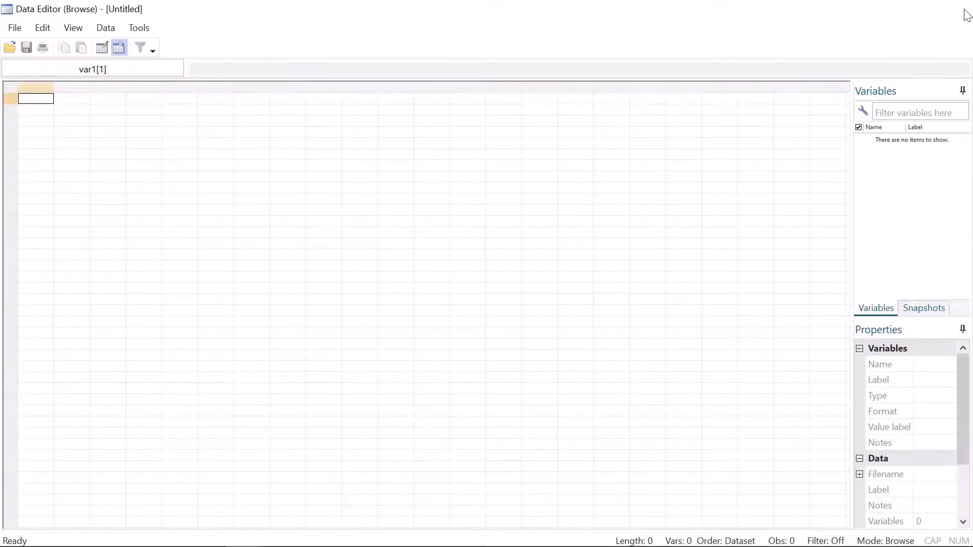
pyautogui.click(954, 9)
pyautogui.press('pageup')
pyautogui.press('pageup')
pyautogui.press('pageup')
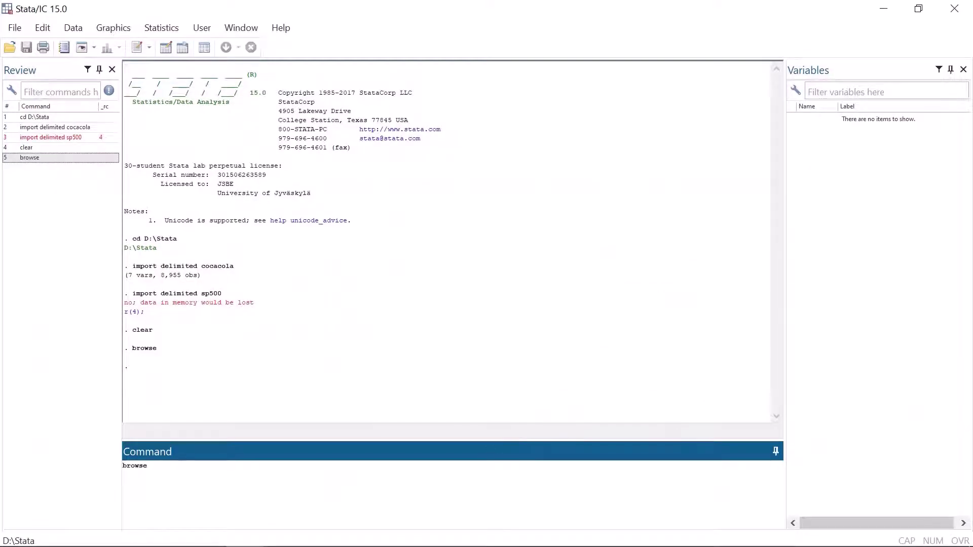
pyautogui.press('Return')
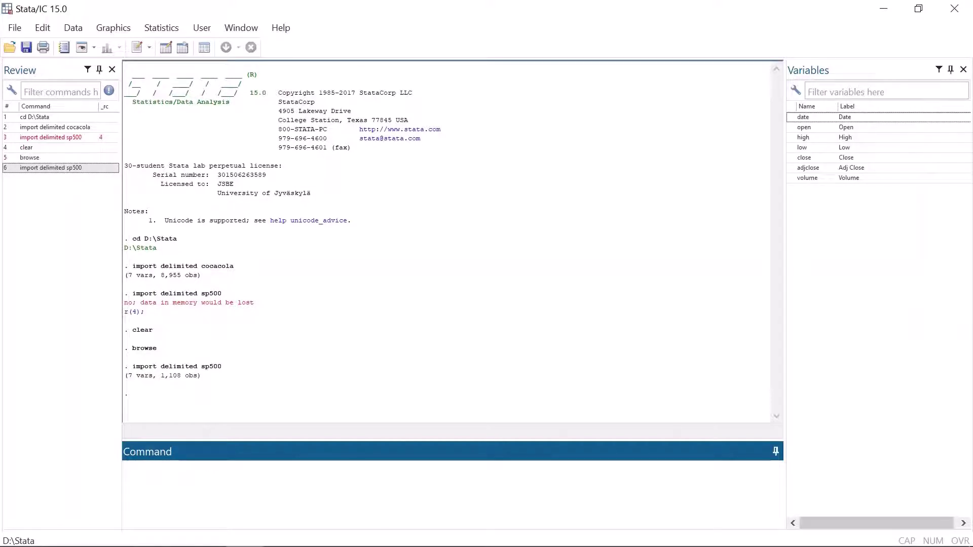
# Load the built-in sp500 dataset, tsset it by date, and sort it by open.
pyautogui.write('clear')
pyautogui.press('Return')
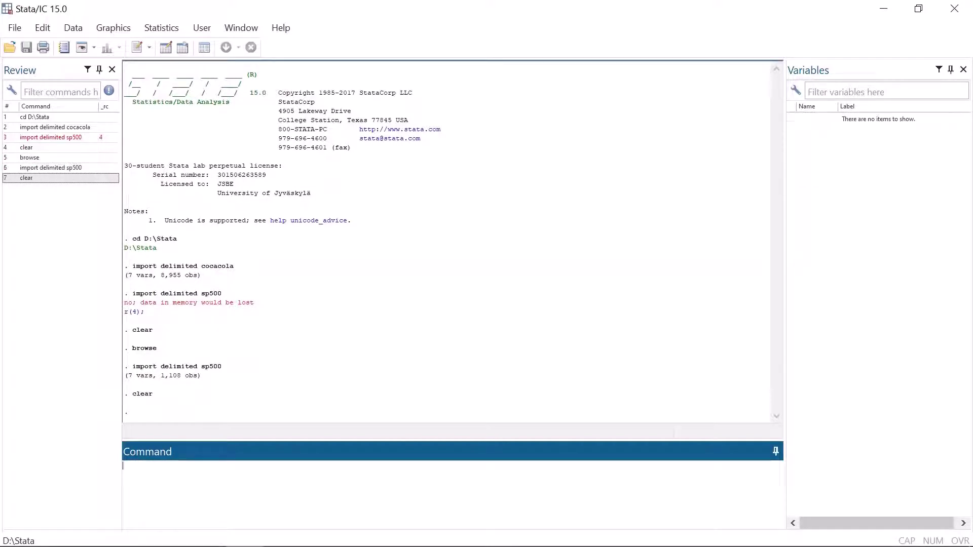
pyautogui.write('sysuse s')
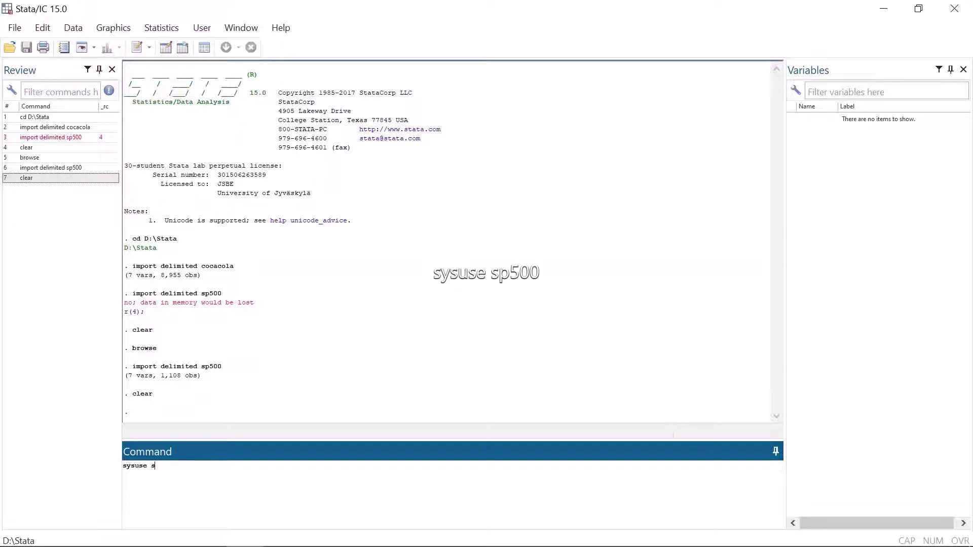
pyautogui.write('p500')
pyautogui.press('Return')
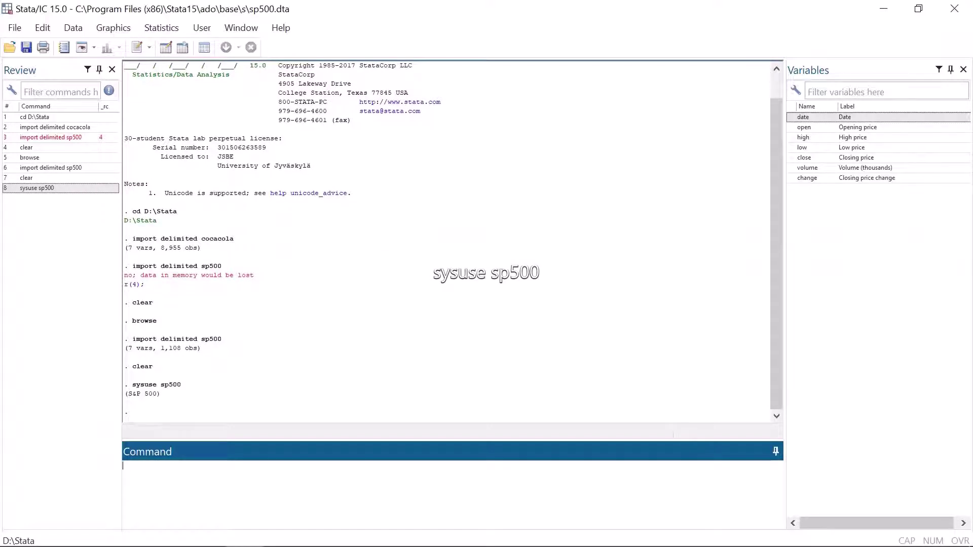
pyautogui.write('tsset ')
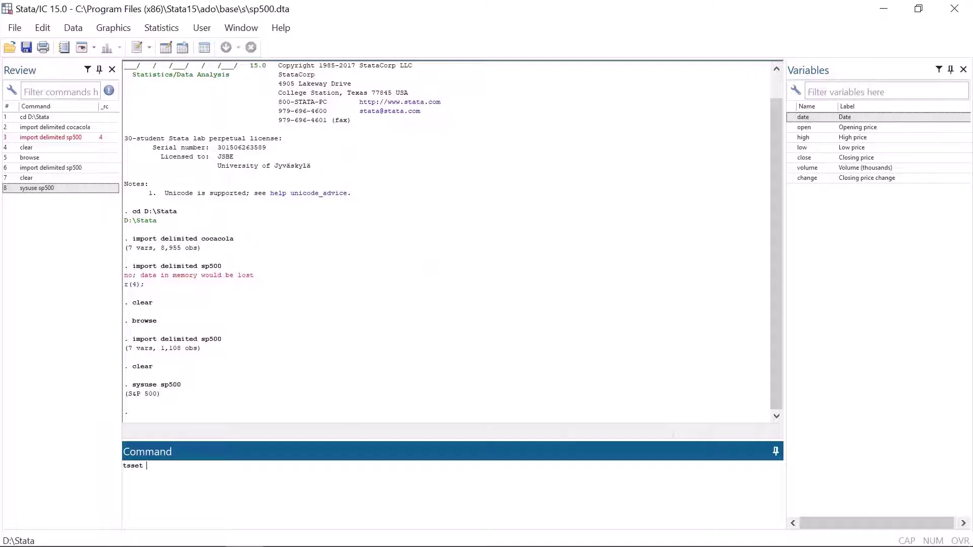
pyautogui.write('date')
pyautogui.press('Return')
pyautogui.write('sor')
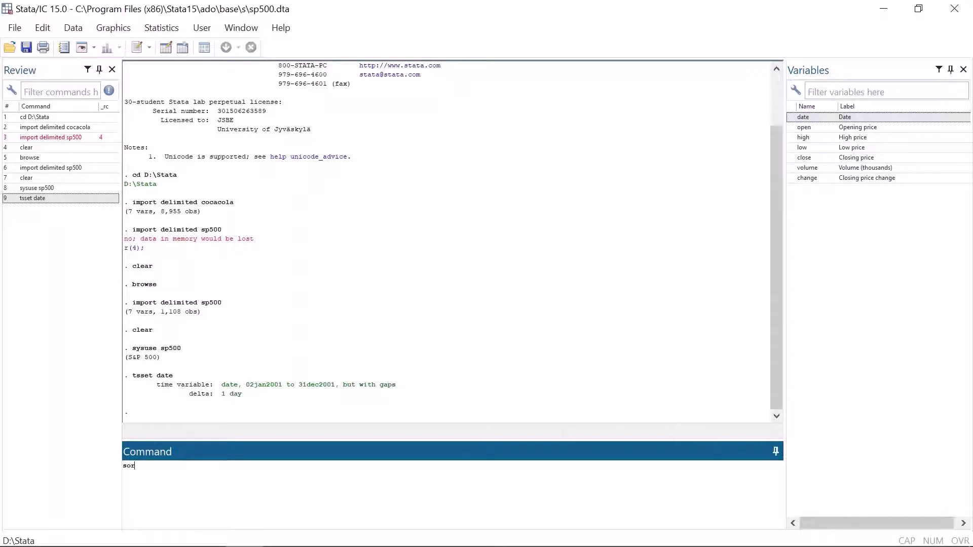
pyautogui.write('t open')
pyautogui.press('Return')
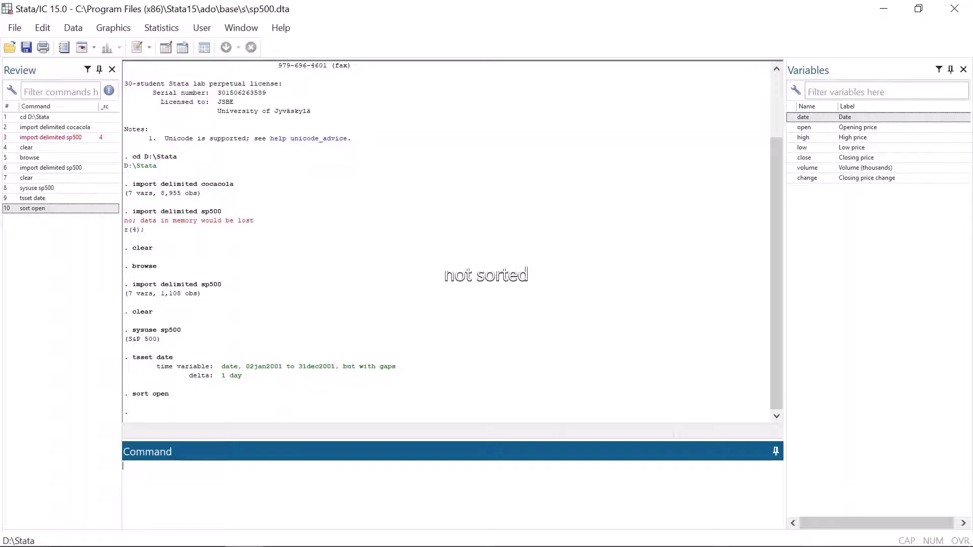
# Run sum D.close and gen returns = D.close /L.close *100, both failing as not sorted.
pyautogui.write('sum')
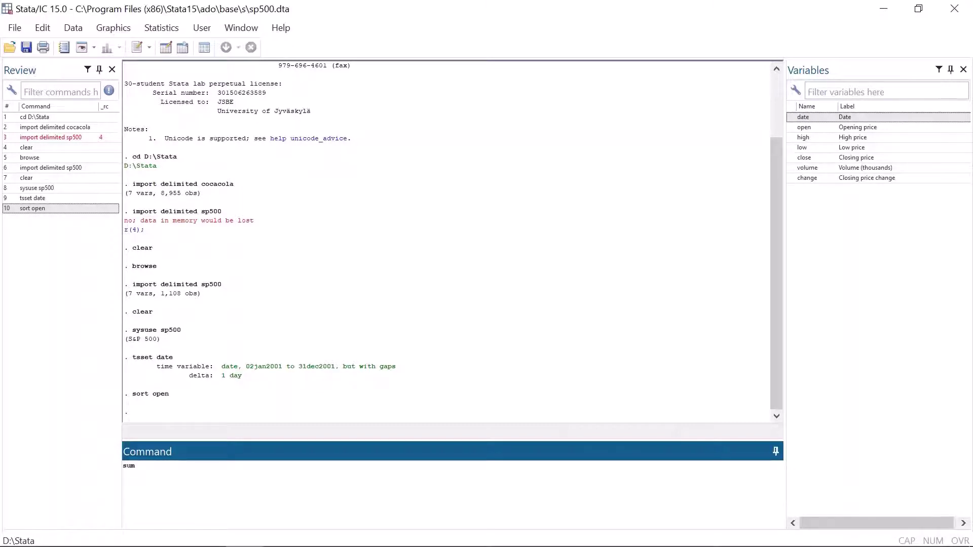
pyautogui.write('D.close')
pyautogui.press('Return')
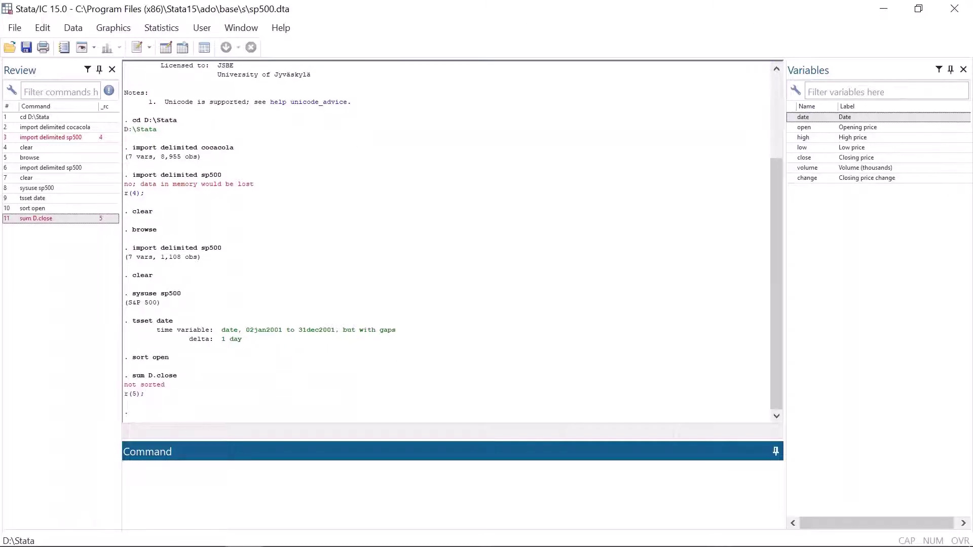
pyautogui.write('gen returns = D.close /L.cl')
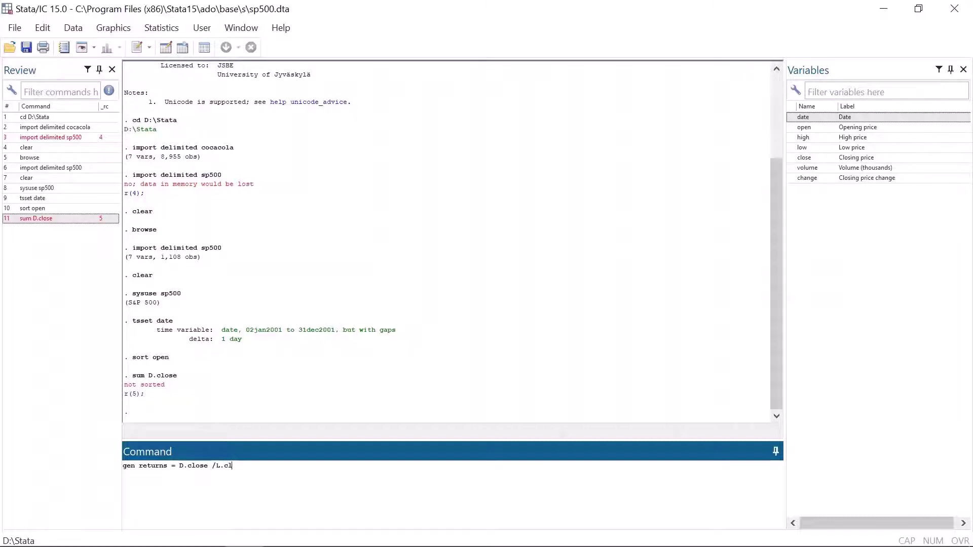
pyautogui.write('ose *100')
pyautogui.press('Return')
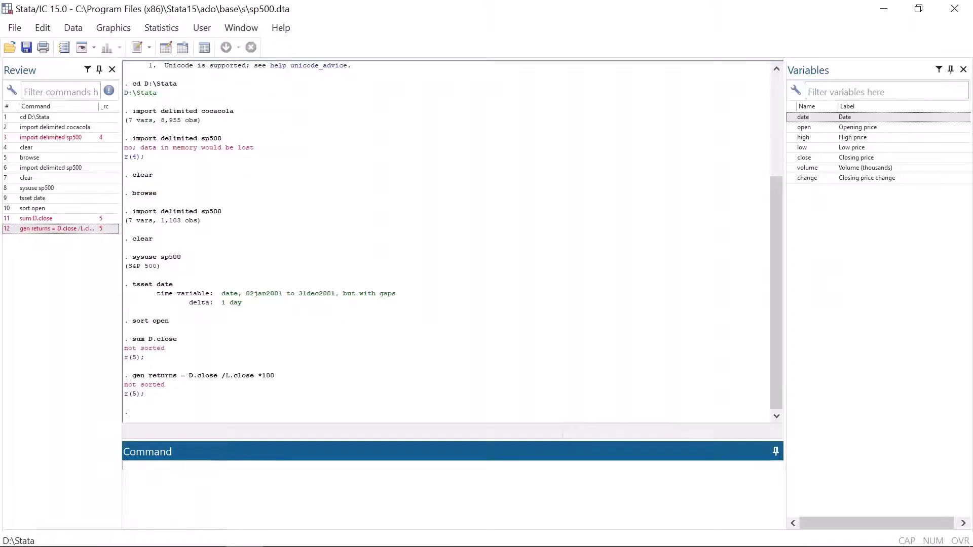
# Sort by date and run tsset to confirm daily date from 02jan2001 to 31dec2001.
pyautogui.write('sort date')
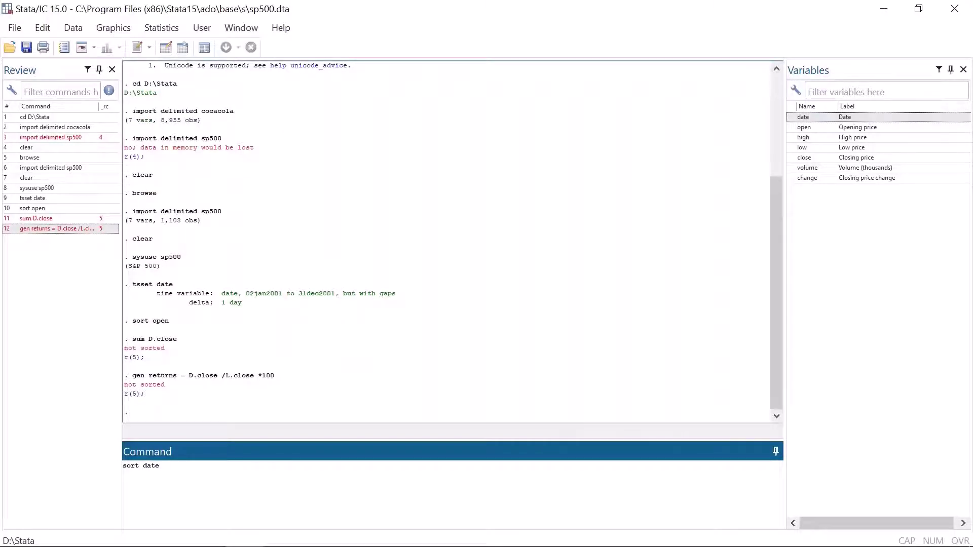
pyautogui.press('Return')
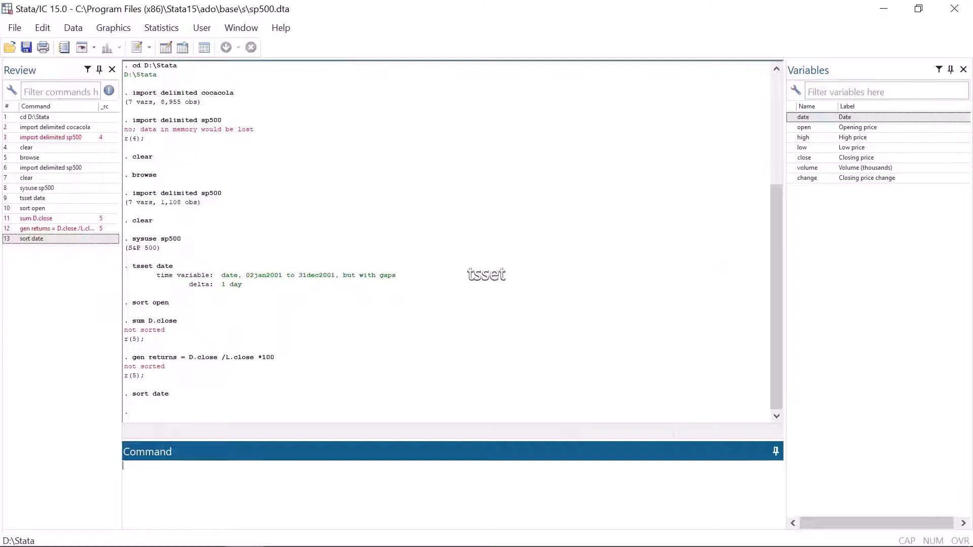
pyautogui.write('tsset')
pyautogui.press('Return')
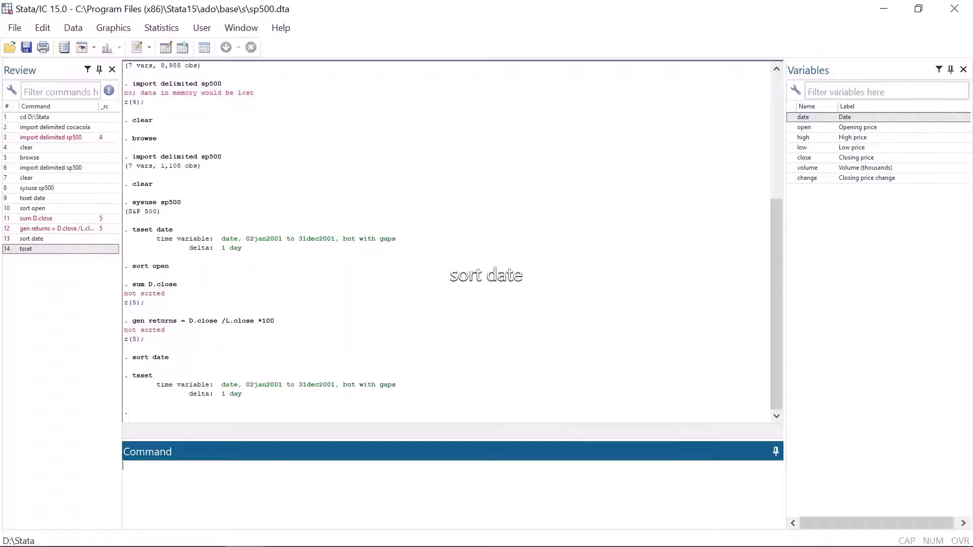
pyautogui.write('sort date')
pyautogui.press('Return')
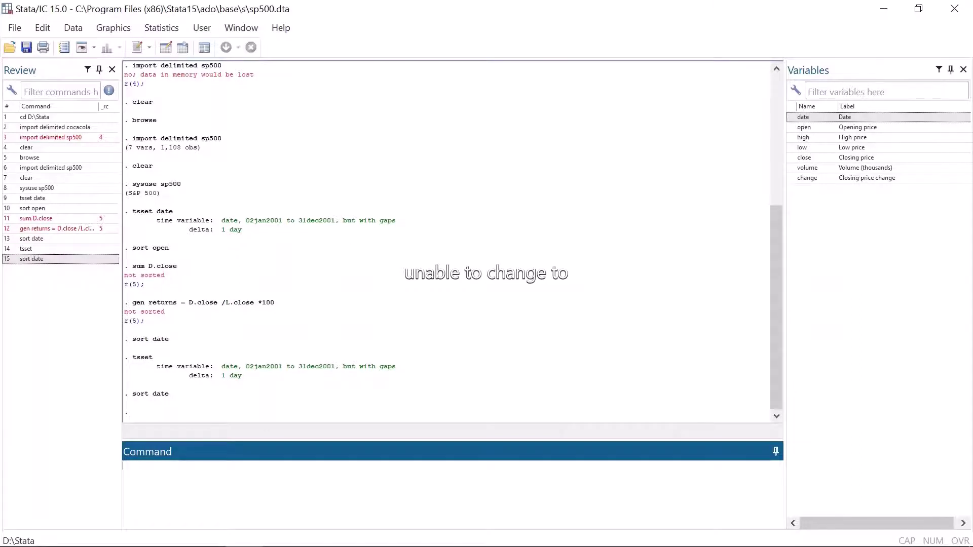
# Try cd Z:\Stata and cd K:\, both failing with r(170).
pyautogui.write('cd Z:\\Stata')
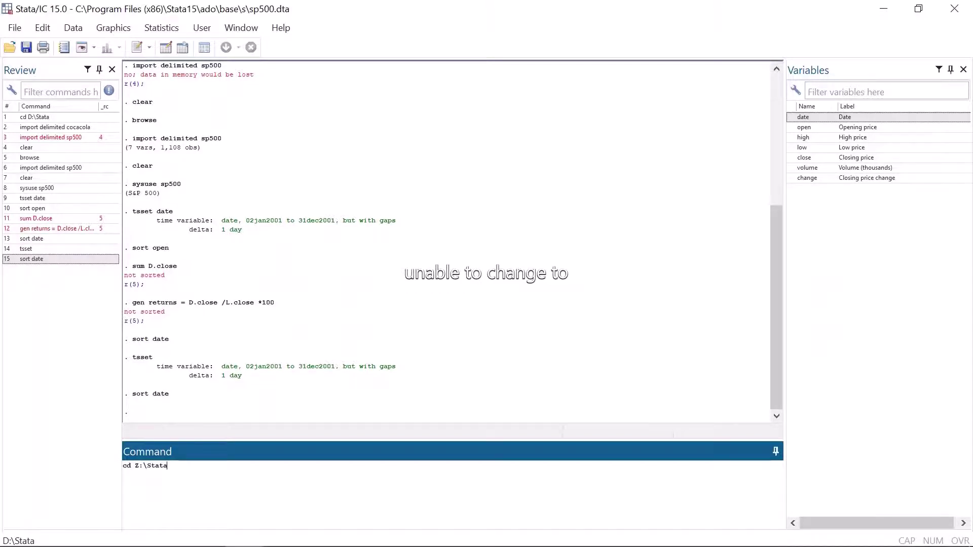
pyautogui.press('Return')
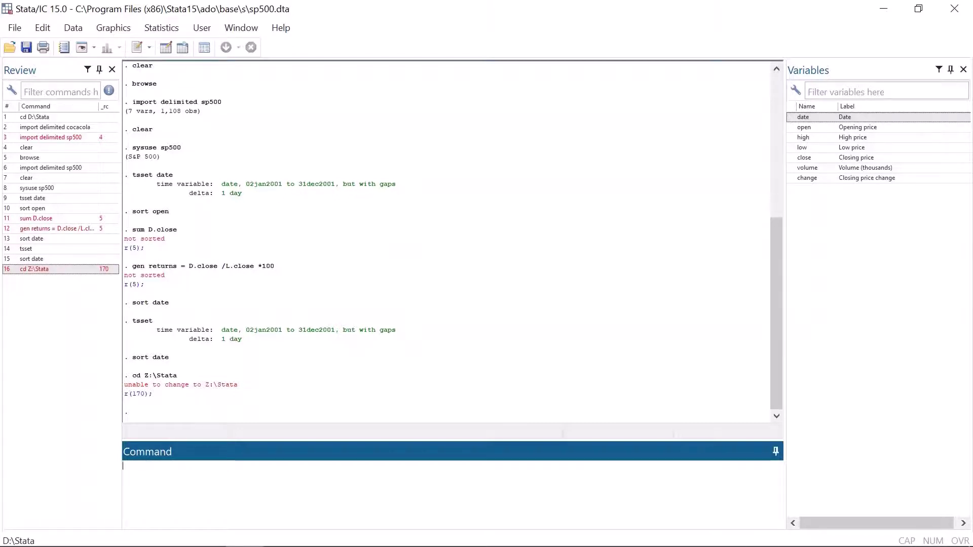
pyautogui.write('cd ')
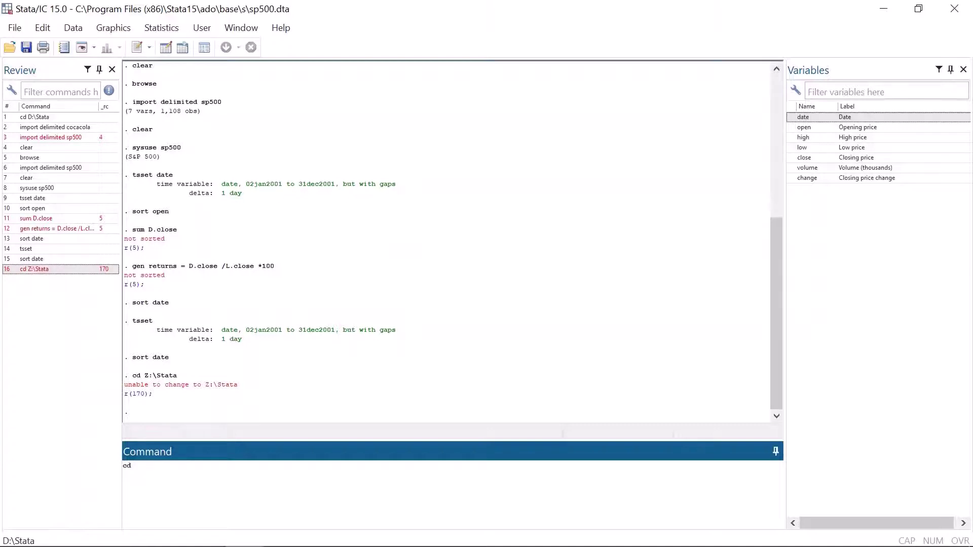
pyautogui.write('K:\\')
pyautogui.press('Return')
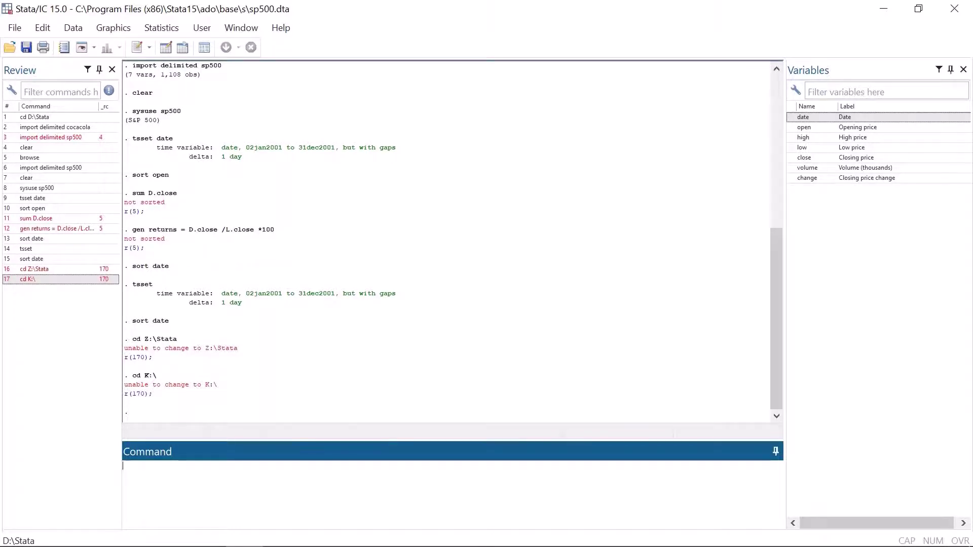
# Change the working directory to "D:\Stata", then show cd "D:\Stat" fails with r(170).
pyautogui.write('cd ')
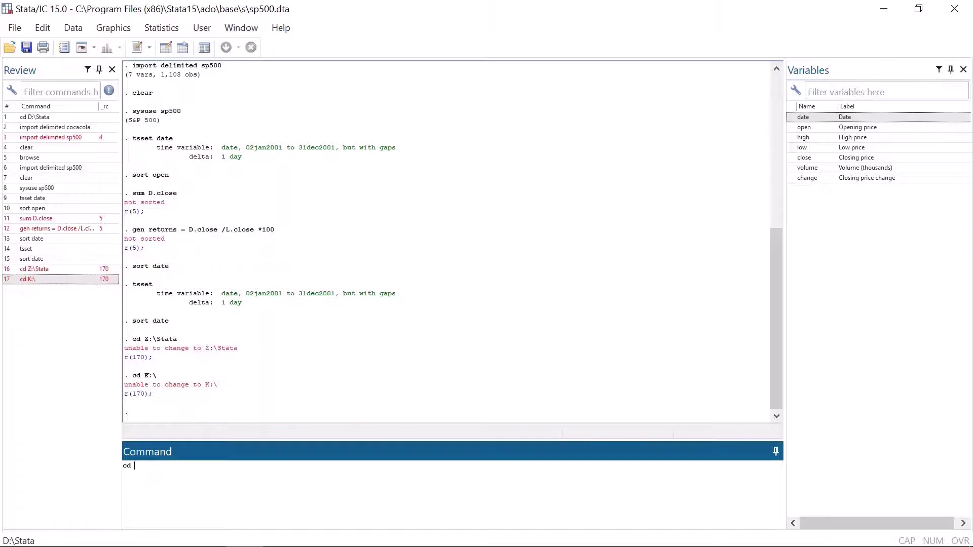
pyautogui.write('D:\\Stata')
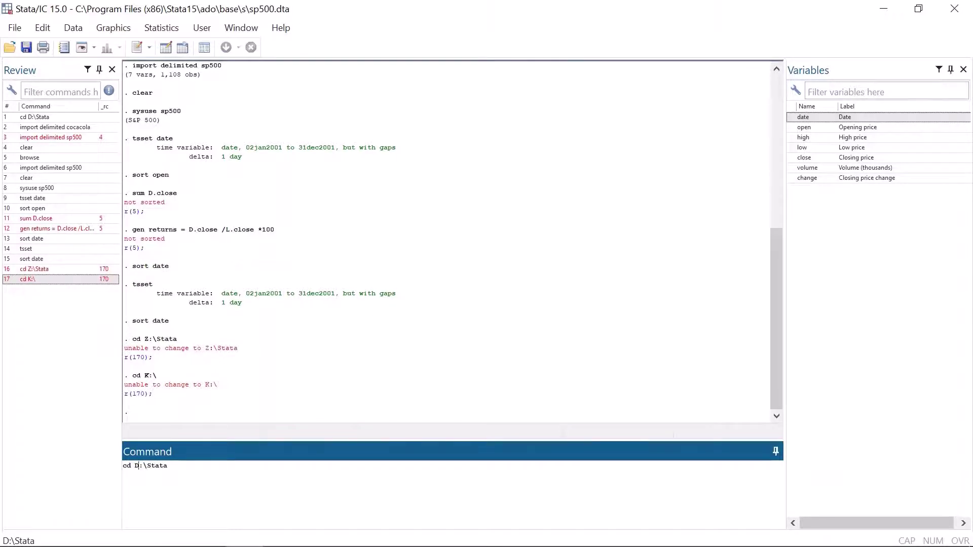
pyautogui.click(135, 465)
pyautogui.write('"')
pyautogui.write('"')
pyautogui.press('Return')
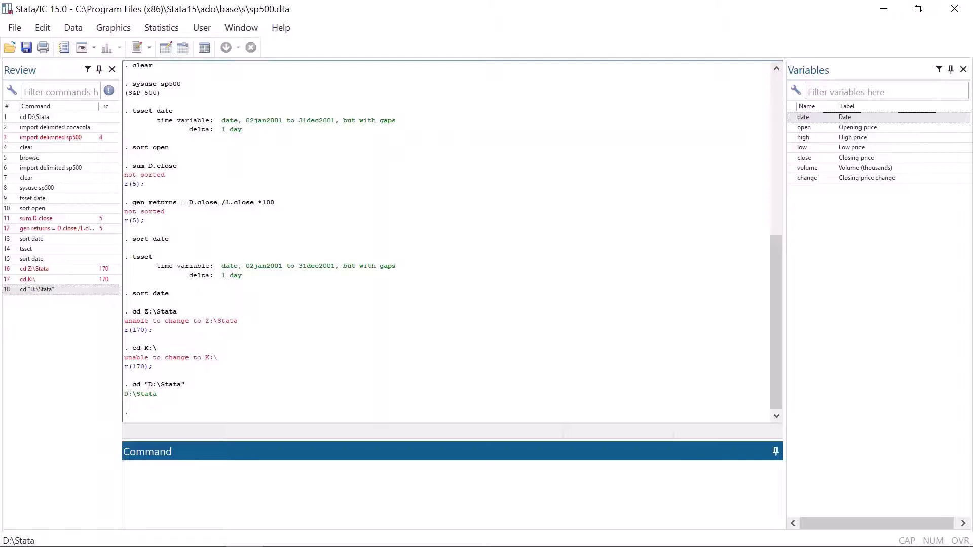
pyautogui.press('pageup')
pyautogui.press('Return')
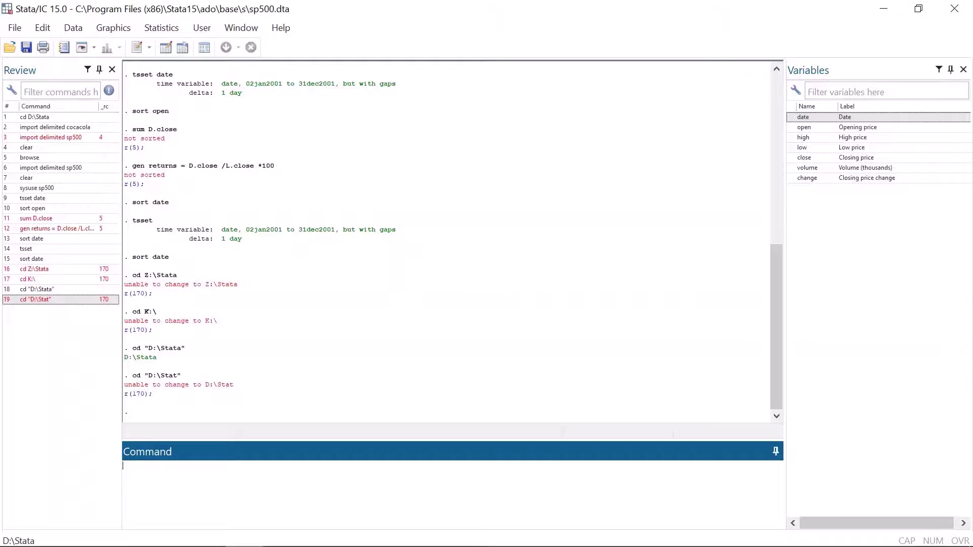
# List D:\Stata's files (cocacola.csv, sp500.csv), then try importing misspelt cocacala, which fails with r(601).
pyautogui.write('dir')
pyautogui.press('Return')
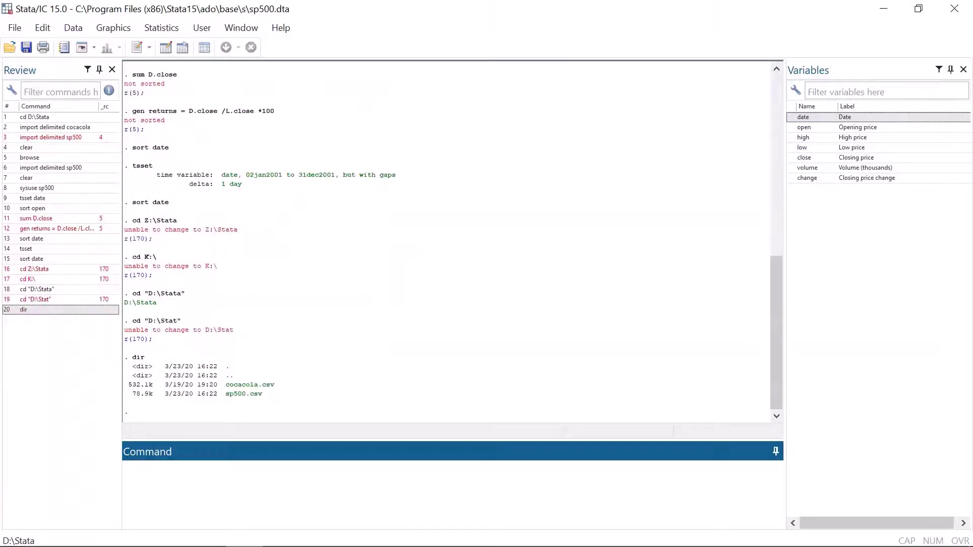
pyautogui.write('import delimited cocacala')
pyautogui.press('Return')
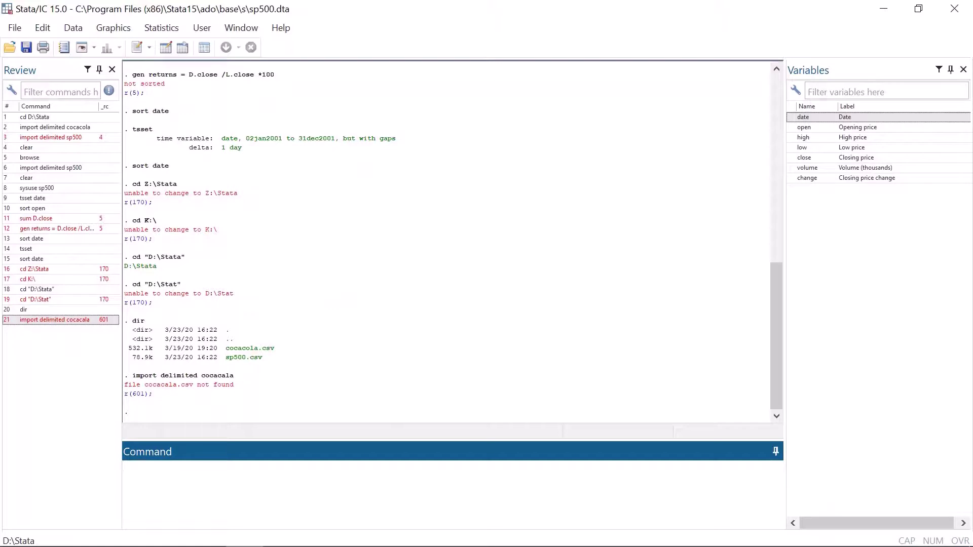
# Correct the import to cocacola and run it, which fails with r(4) because data is loaded.
pyautogui.write('dir')
pyautogui.press('Return')
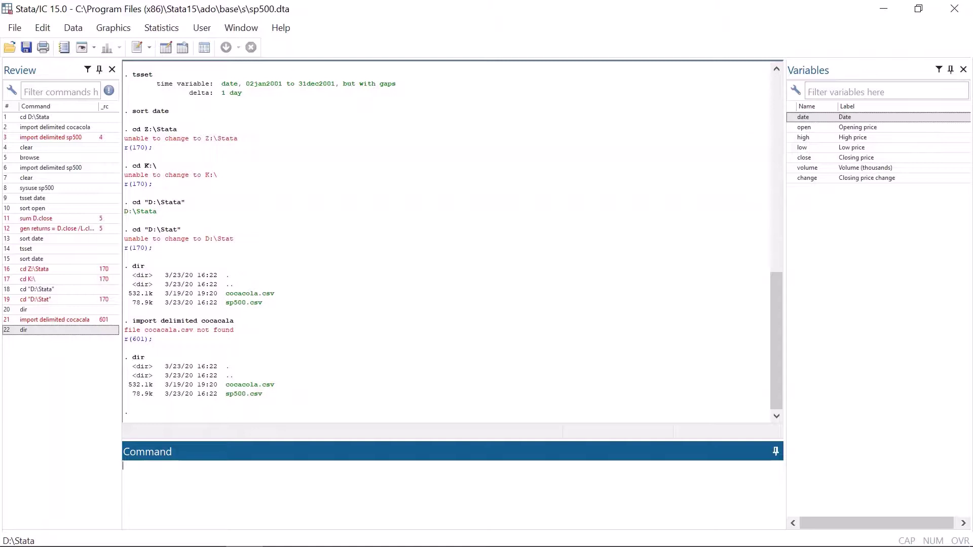
pyautogui.press('pageup')
pyautogui.press('pageup')
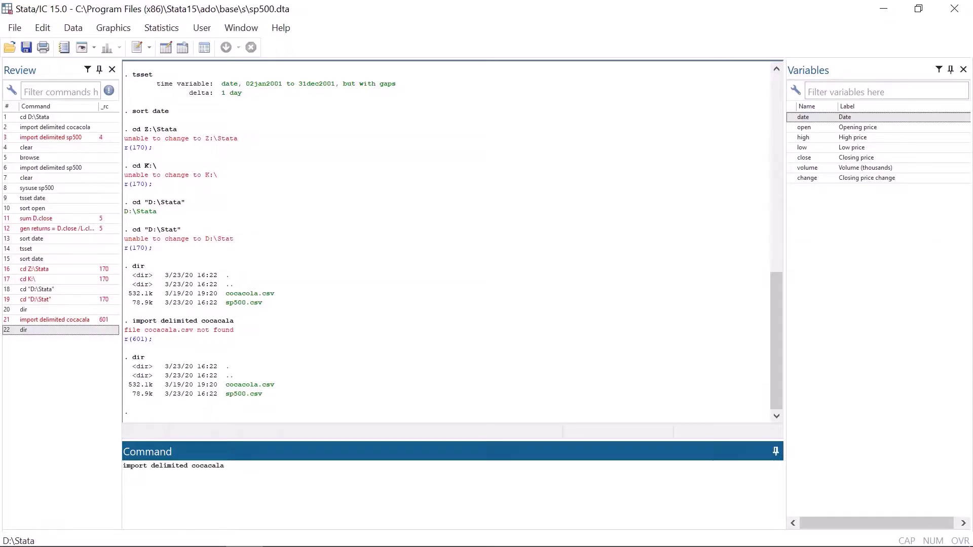
pyautogui.press('Delete')
pyautogui.write('o')
pyautogui.press('Return')
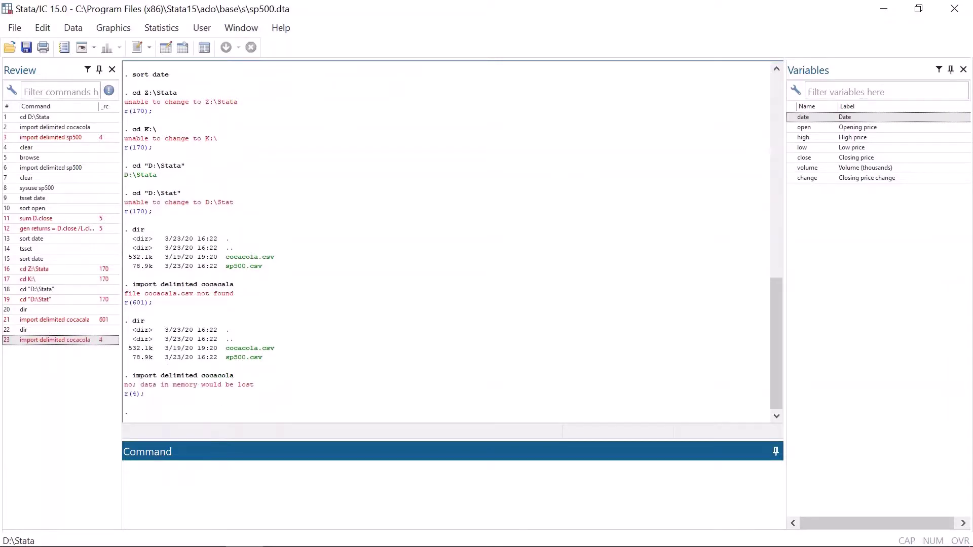
# Clear memory and rerun import delimited cocacola, loading 7 variables and 8,955 observations.
pyautogui.write('clear')
pyautogui.press('Return')
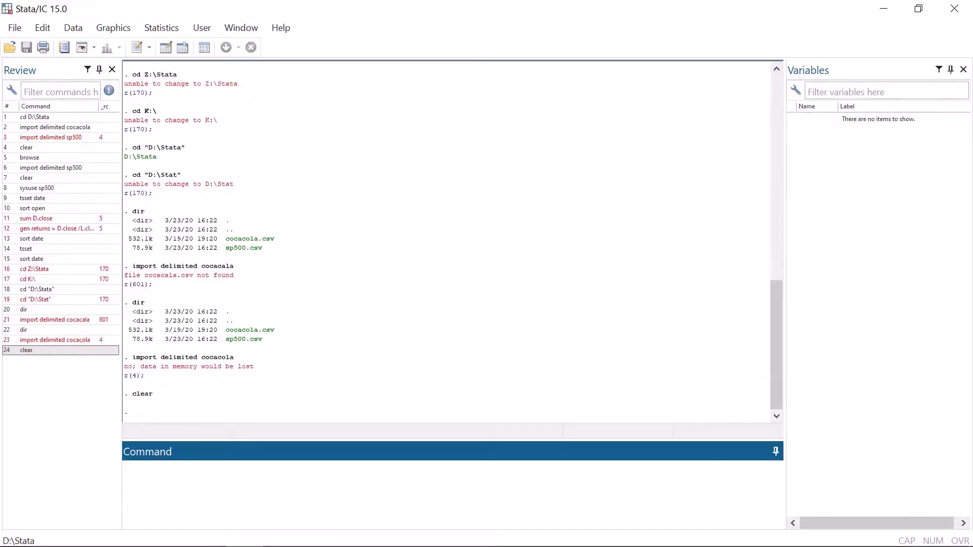
pyautogui.press('pageup')
pyautogui.press('pageup')
pyautogui.press('Return')
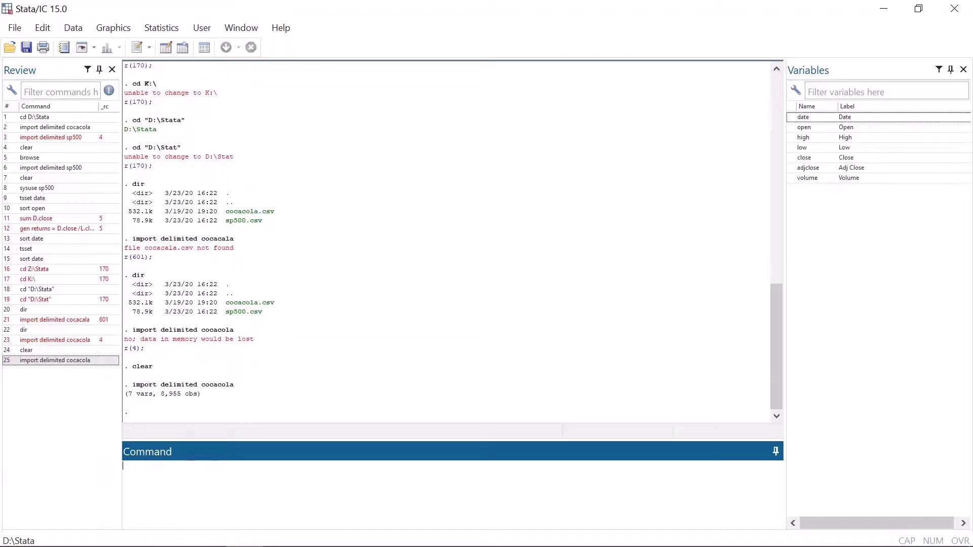